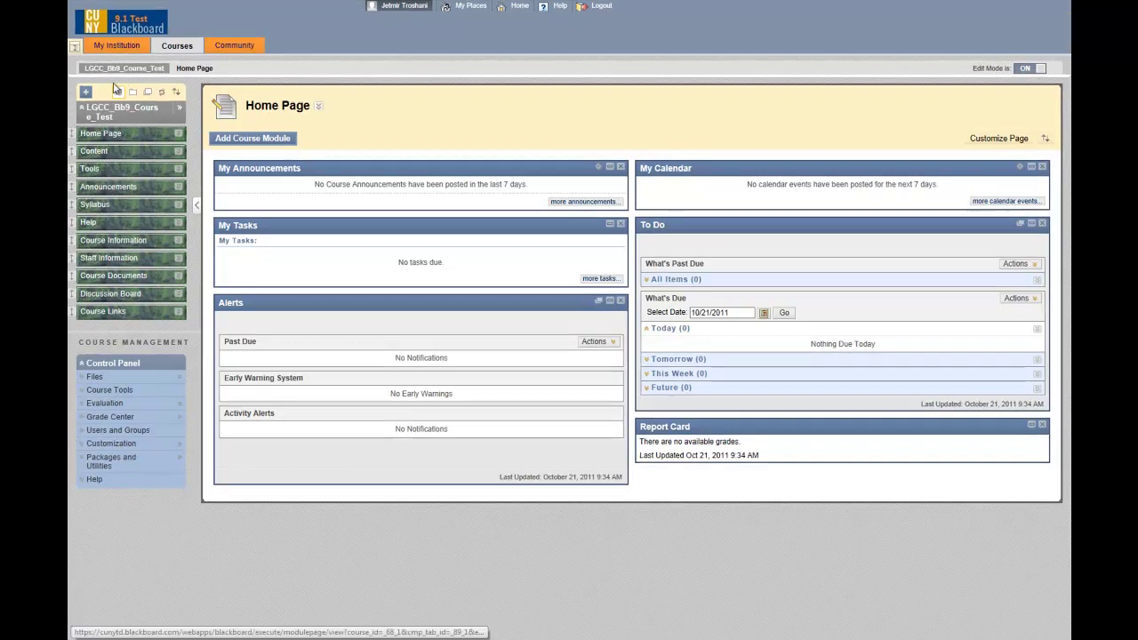
Create a course-menu content area named 'Assignment' and make it available to users
left_click(87, 93)
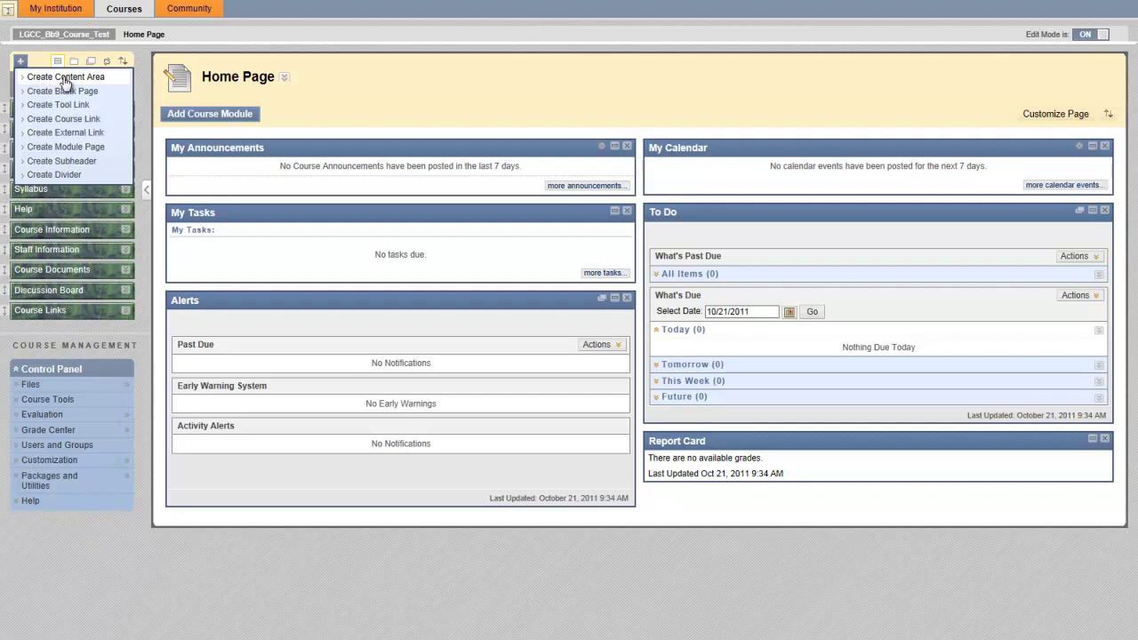
left_click(65, 78)
type("Assignment")
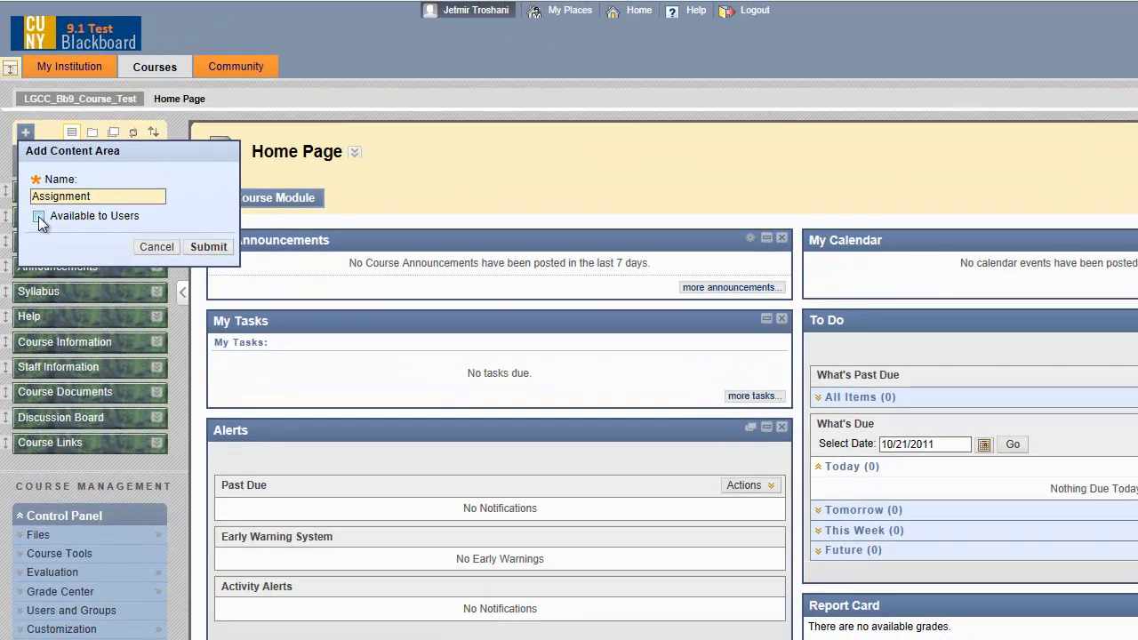
left_click(39, 218)
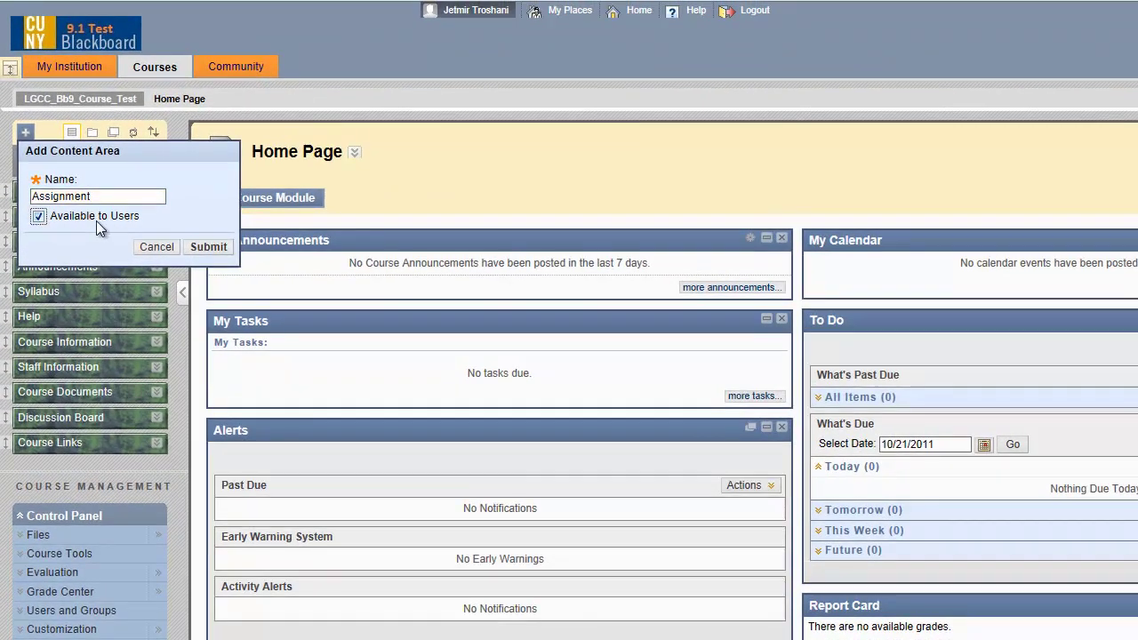
left_click(207, 246)
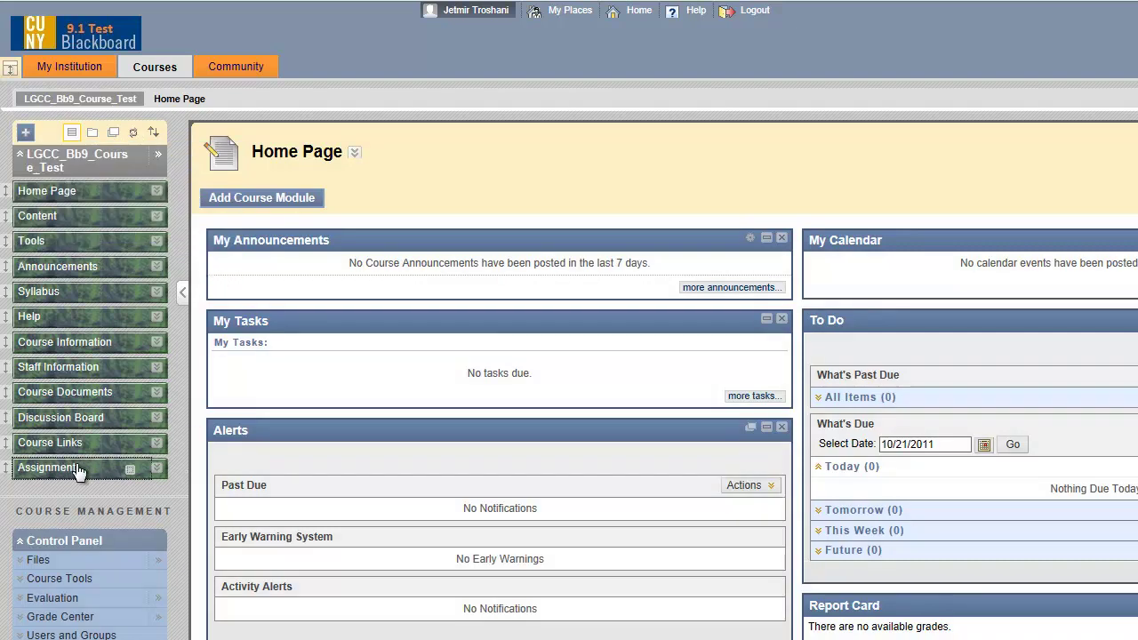
In the new Assignment area, start a new Assignment from the Create Assessment menu
left_click(64, 474)
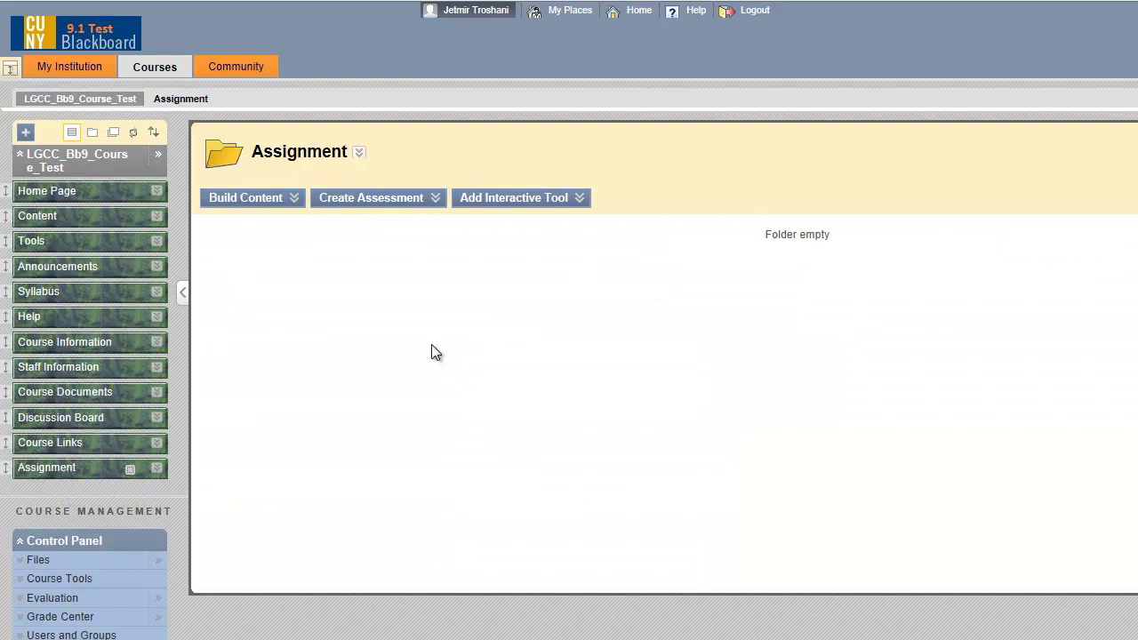
left_click(436, 200)
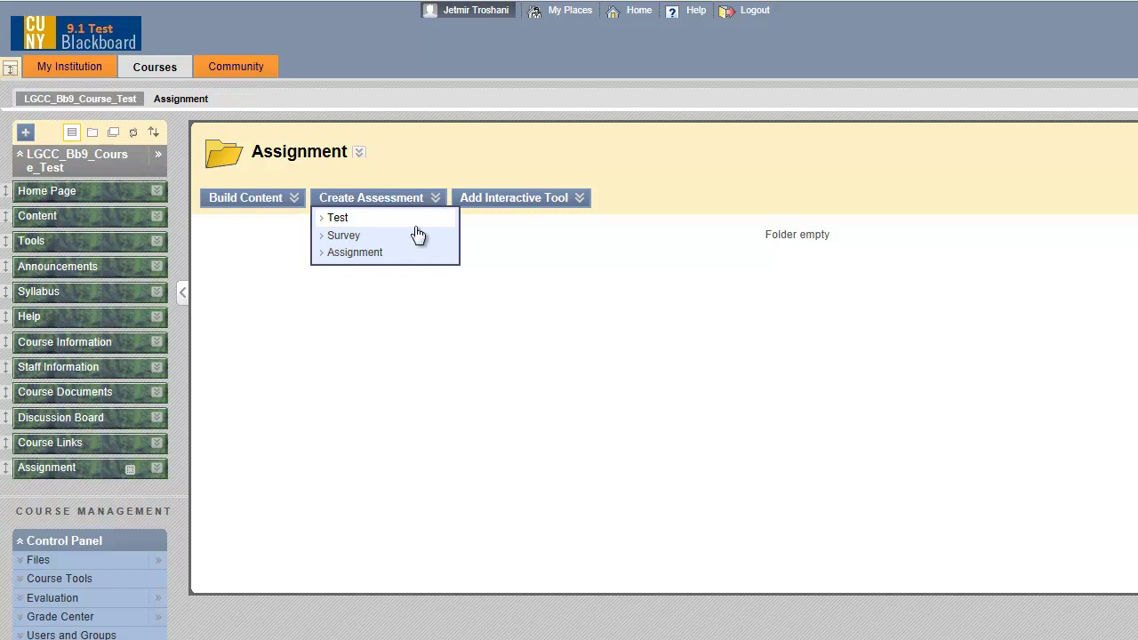
left_click(407, 257)
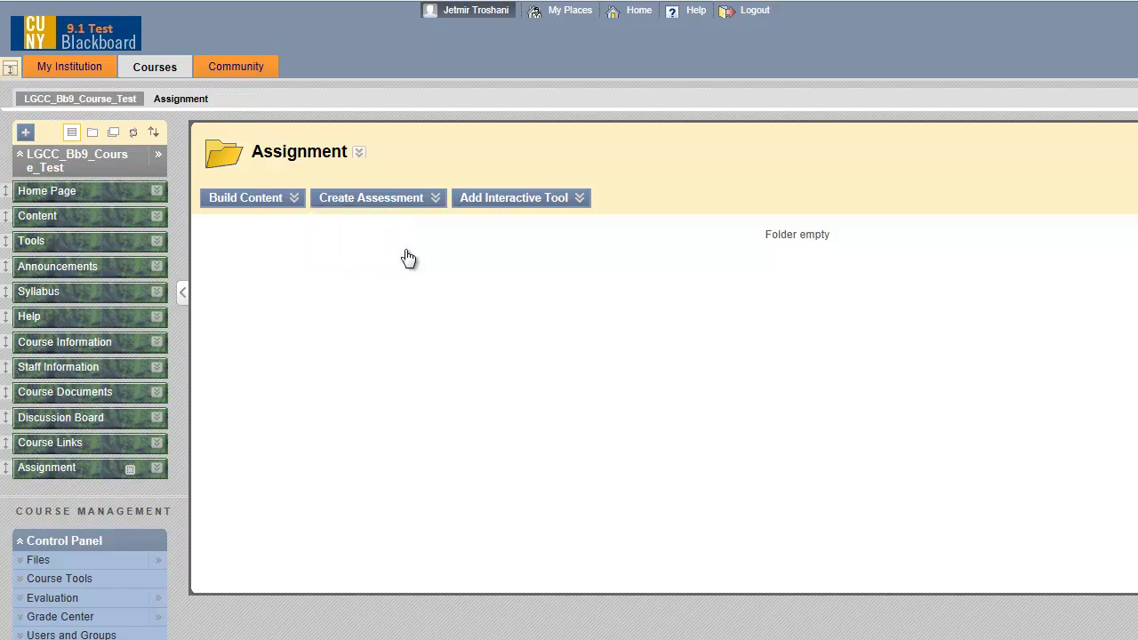
Enter 'Assignment 1' as the name and 100 as the points possible
left_click(531, 297)
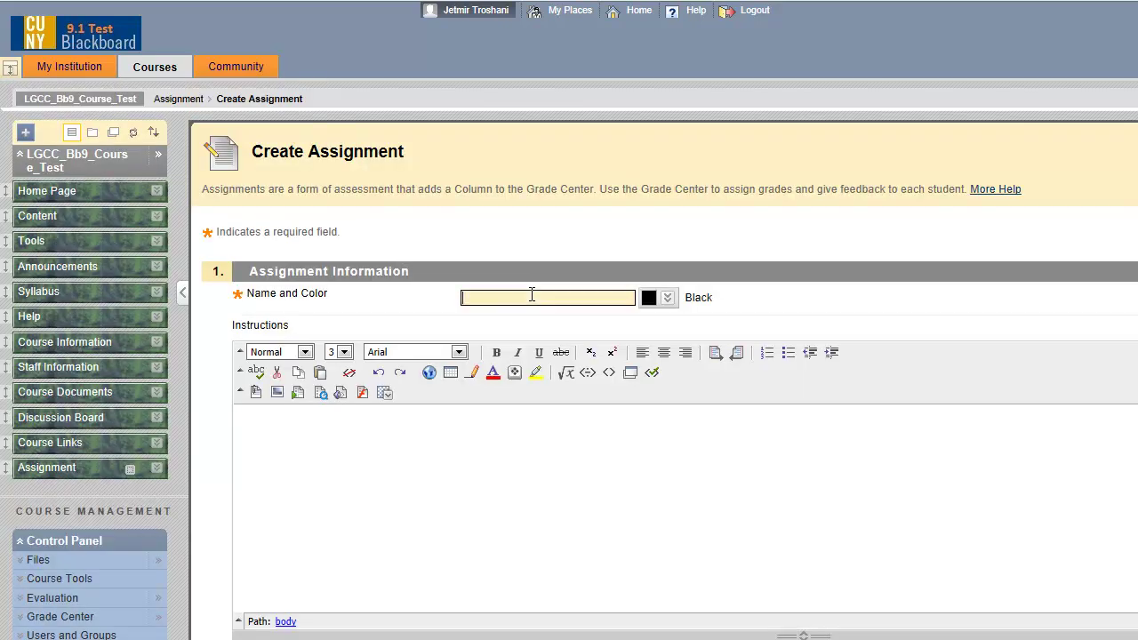
type("Assignment 1")
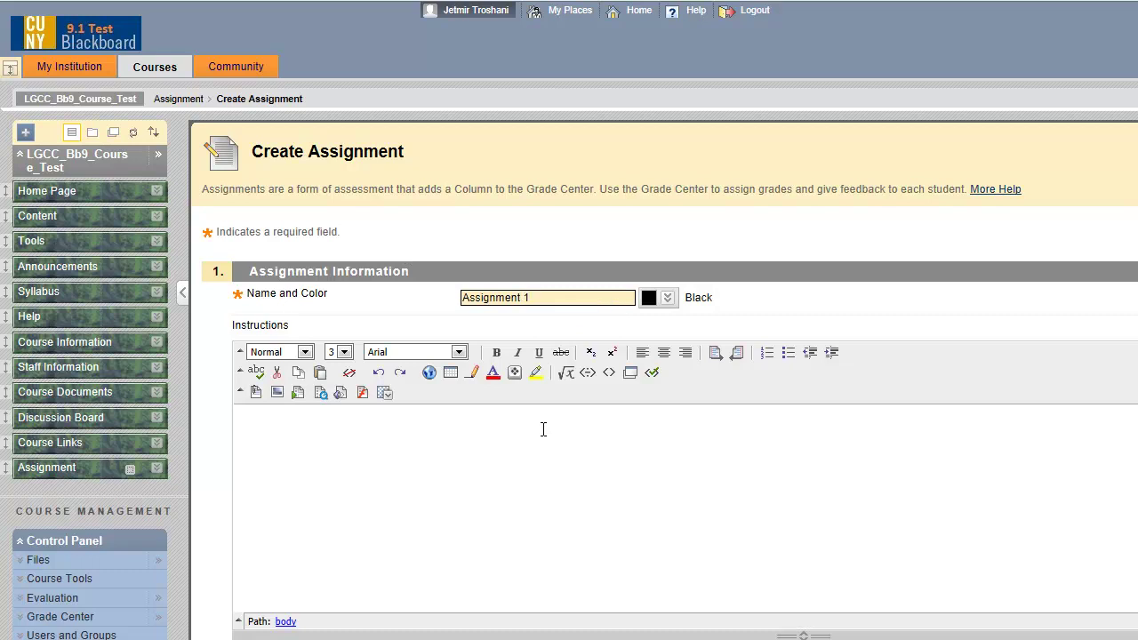
left_click(543, 428)
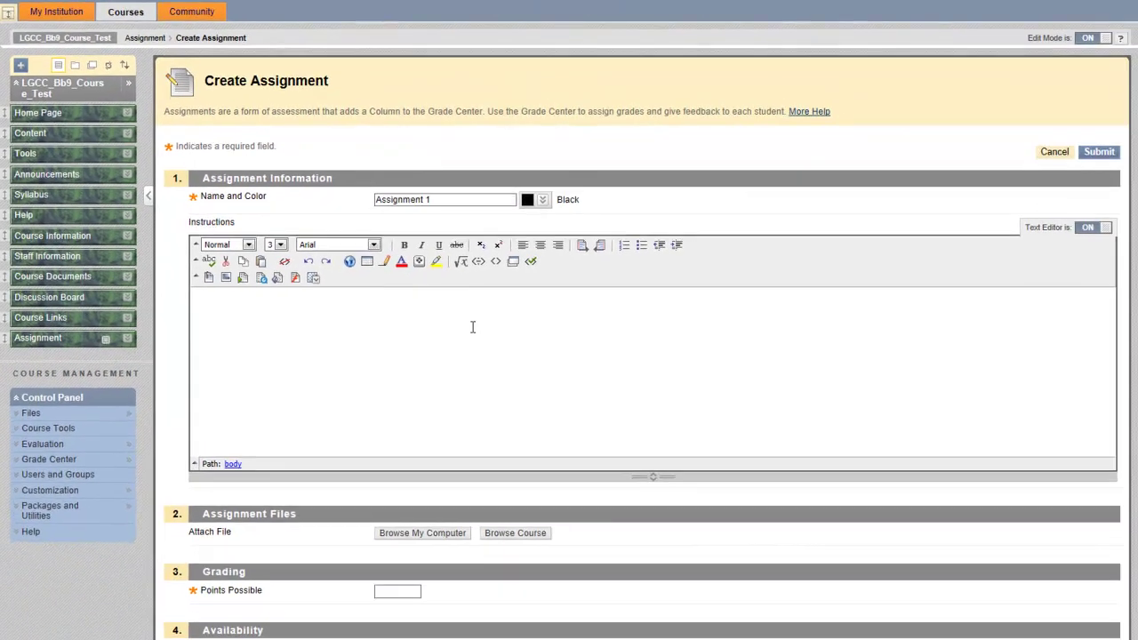
scroll(466, 355, "down", 3)
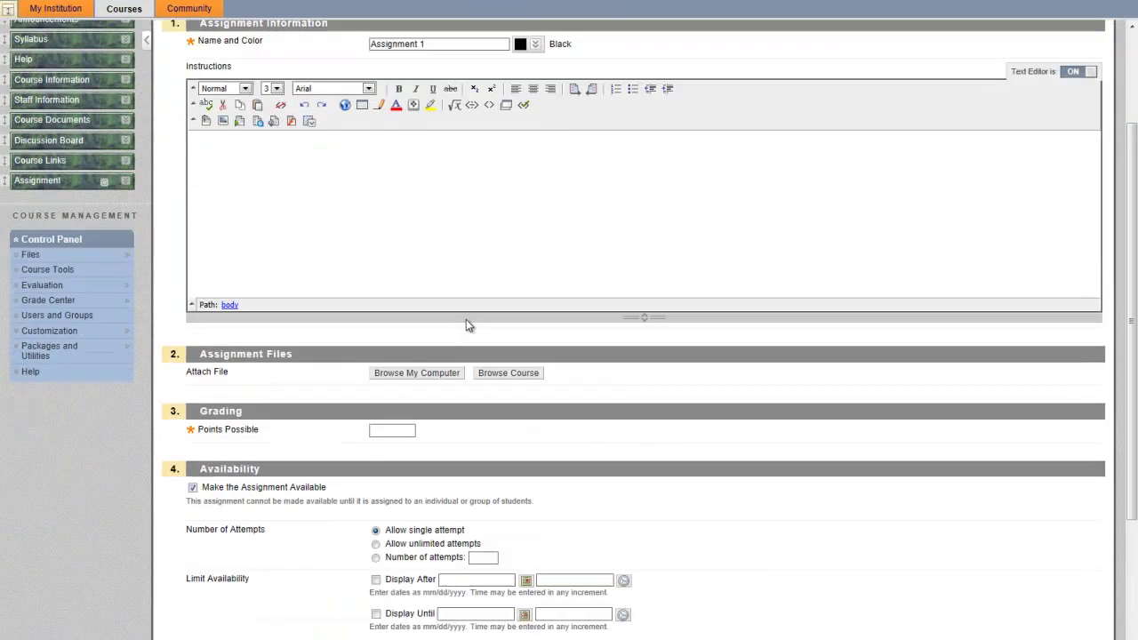
scroll(437, 360, "down", 1)
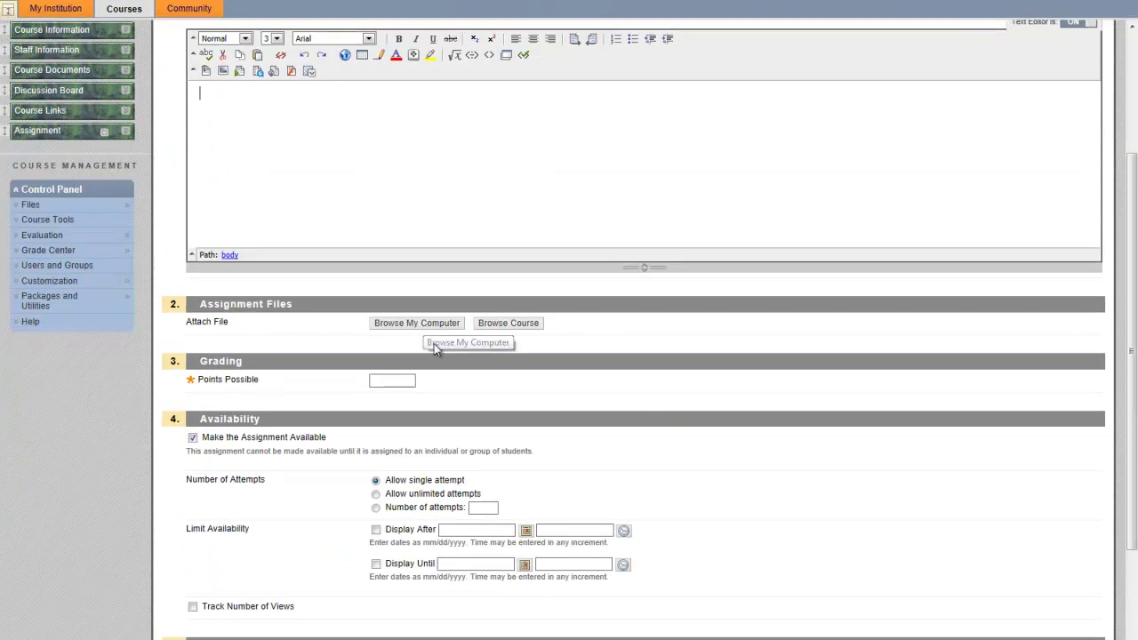
left_click(400, 379)
type("100")
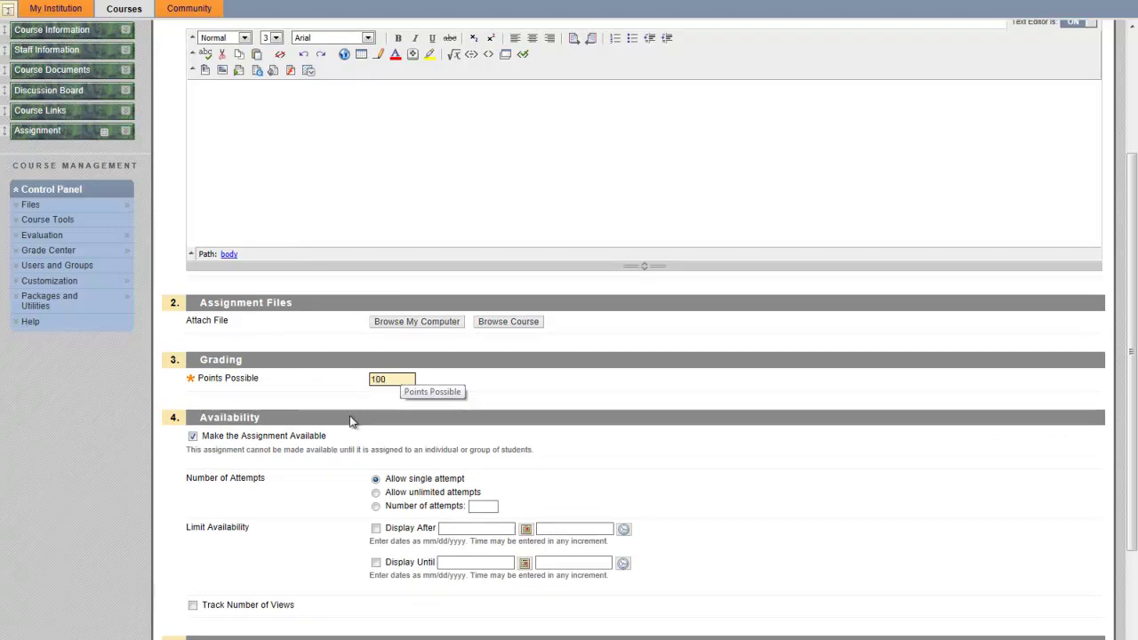
scroll(356, 423, "down", 2)
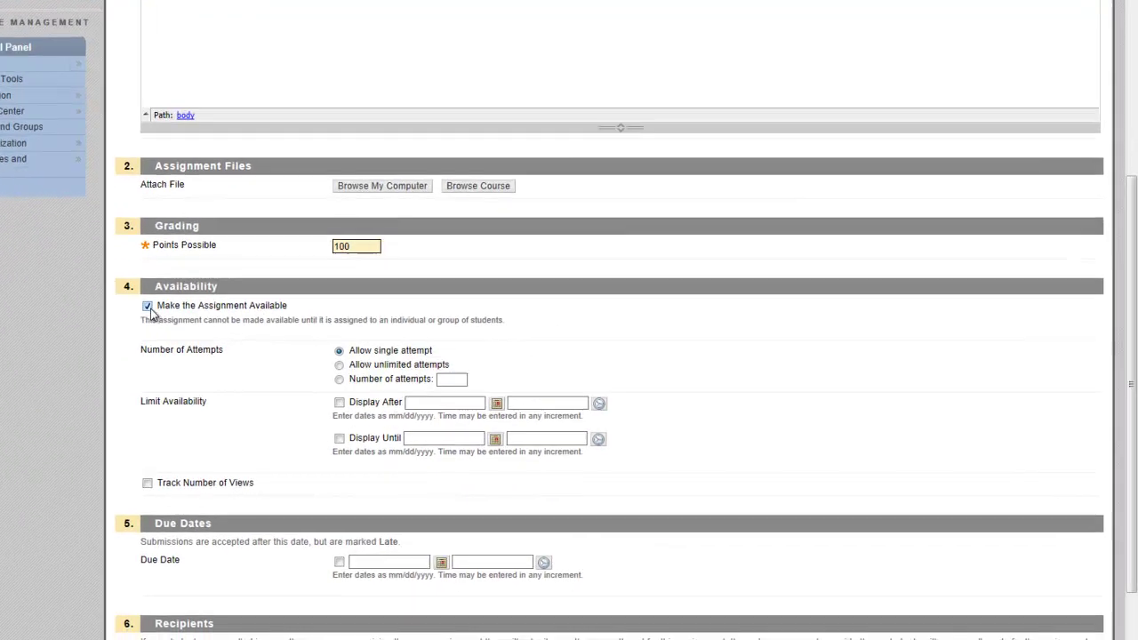
key("Tab")
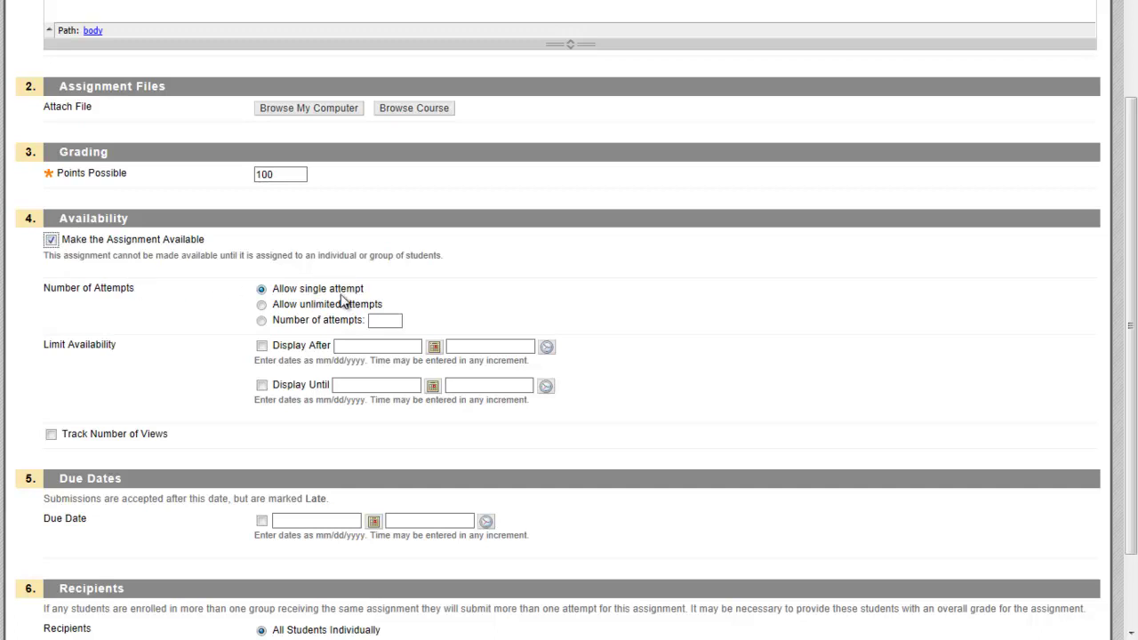
Allow 2 attempts, display from 10/21/2011 12:00 PM, and enable a Display Until date
left_click(262, 322)
left_click(381, 323)
type("2")
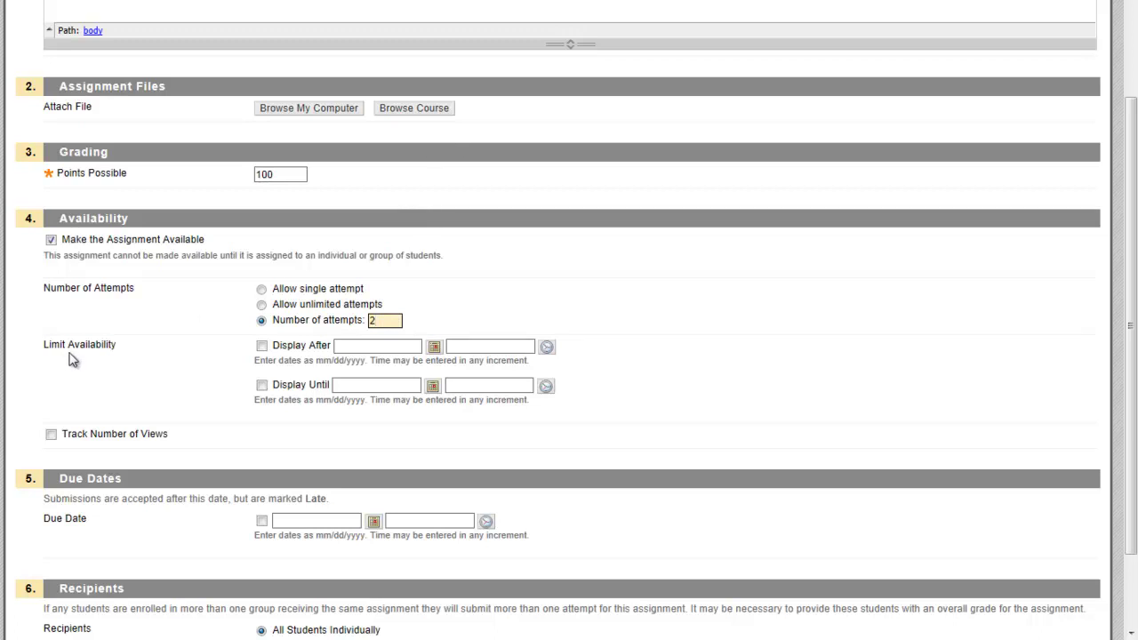
left_click(262, 347)
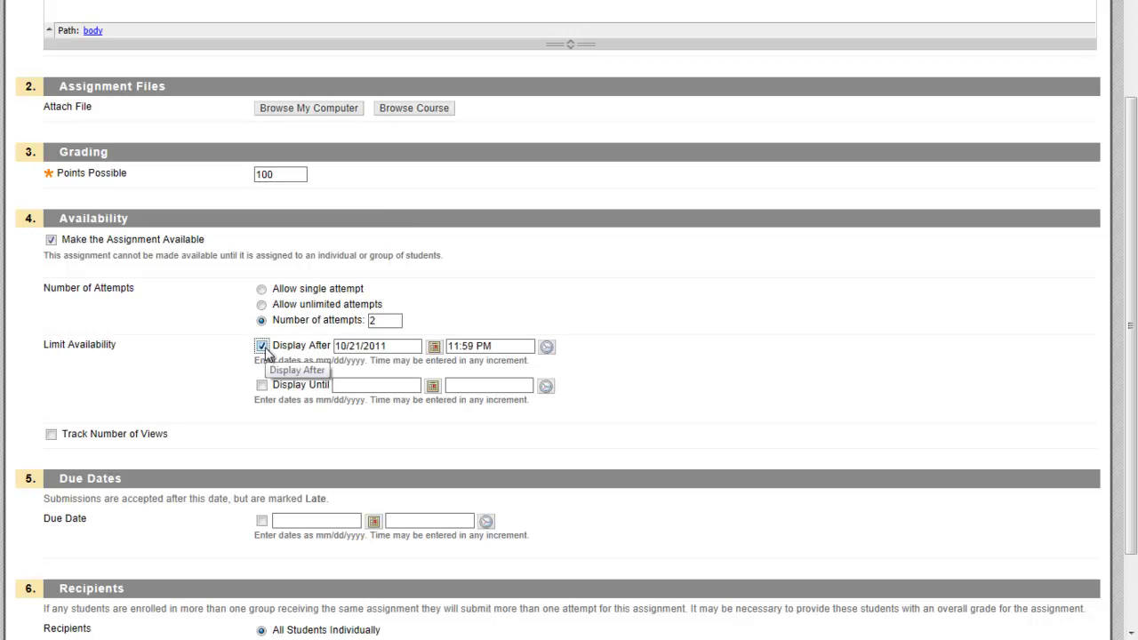
left_click(546, 348)
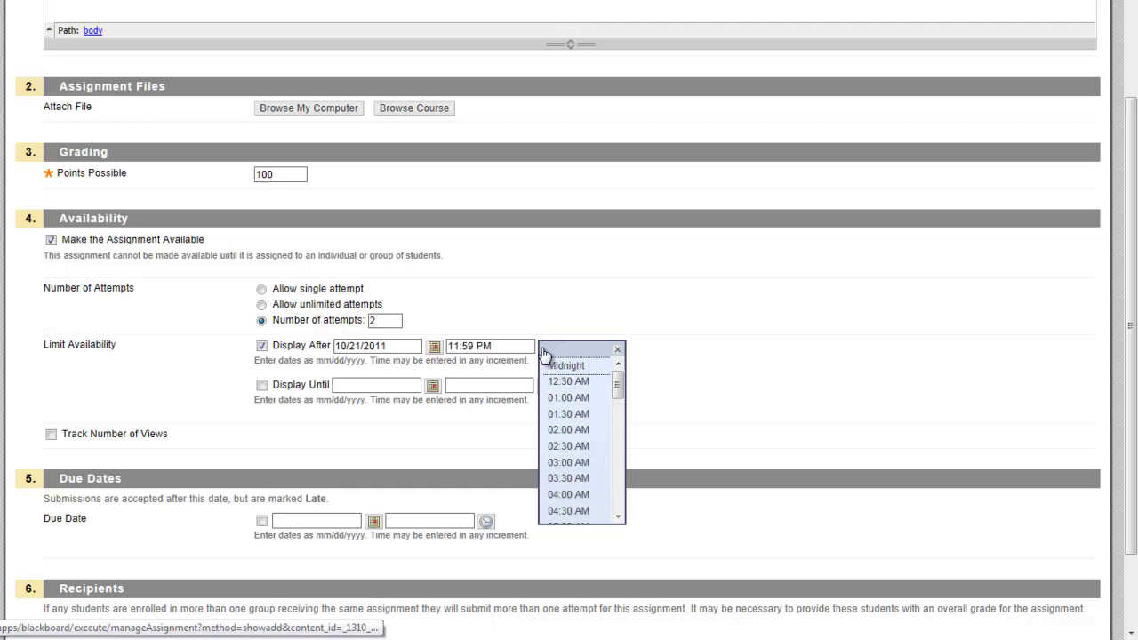
left_click_drag(616, 388, 619, 433)
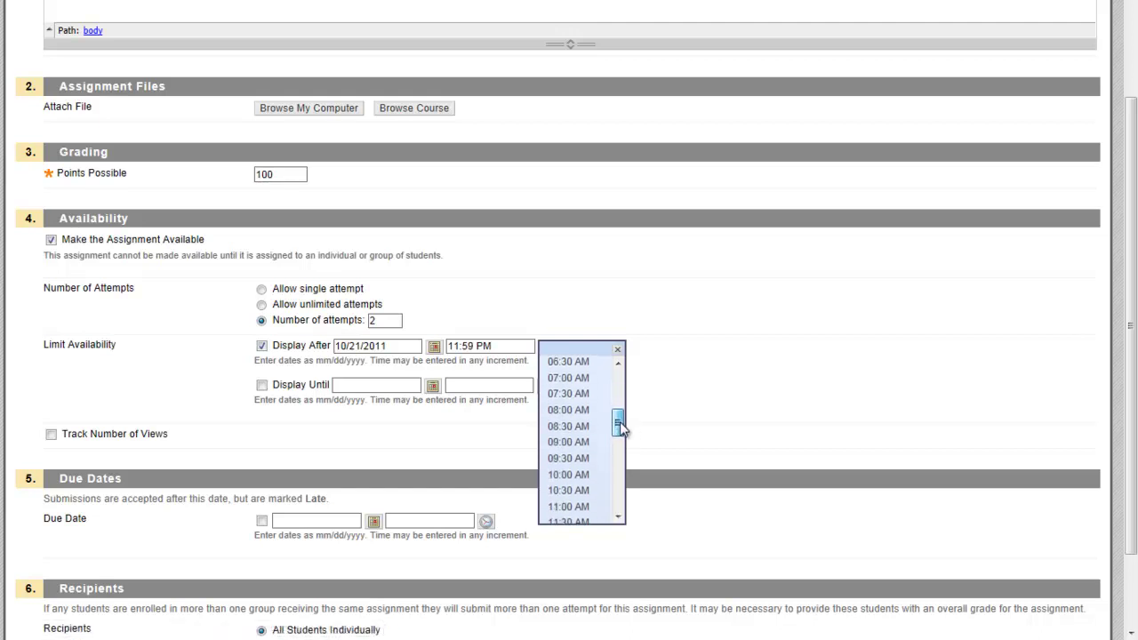
left_click(594, 469)
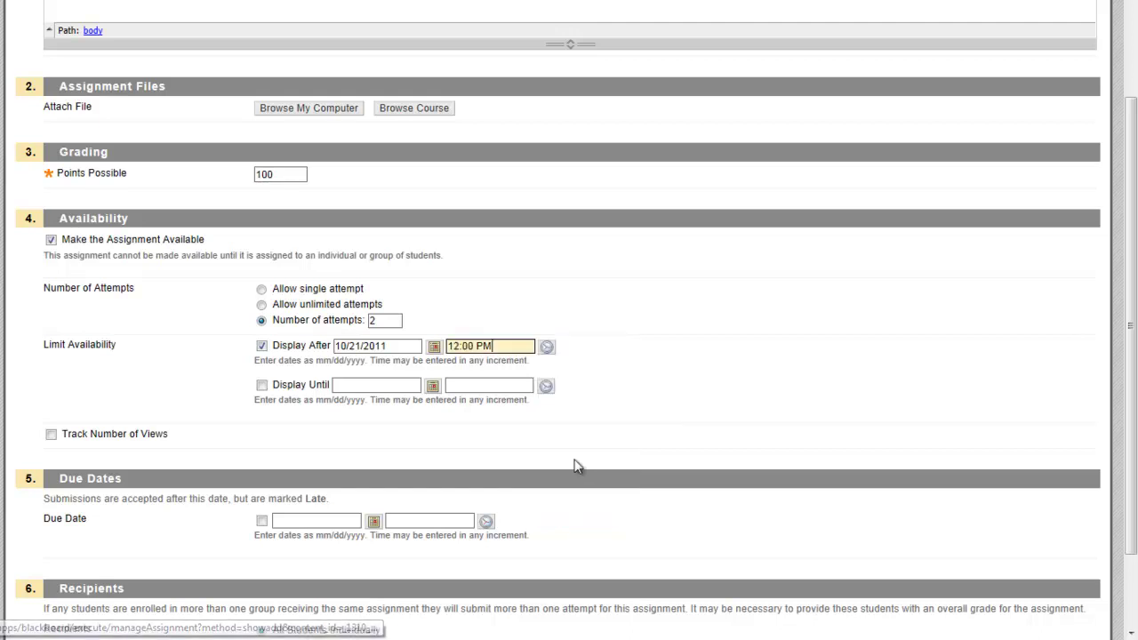
left_click(262, 386)
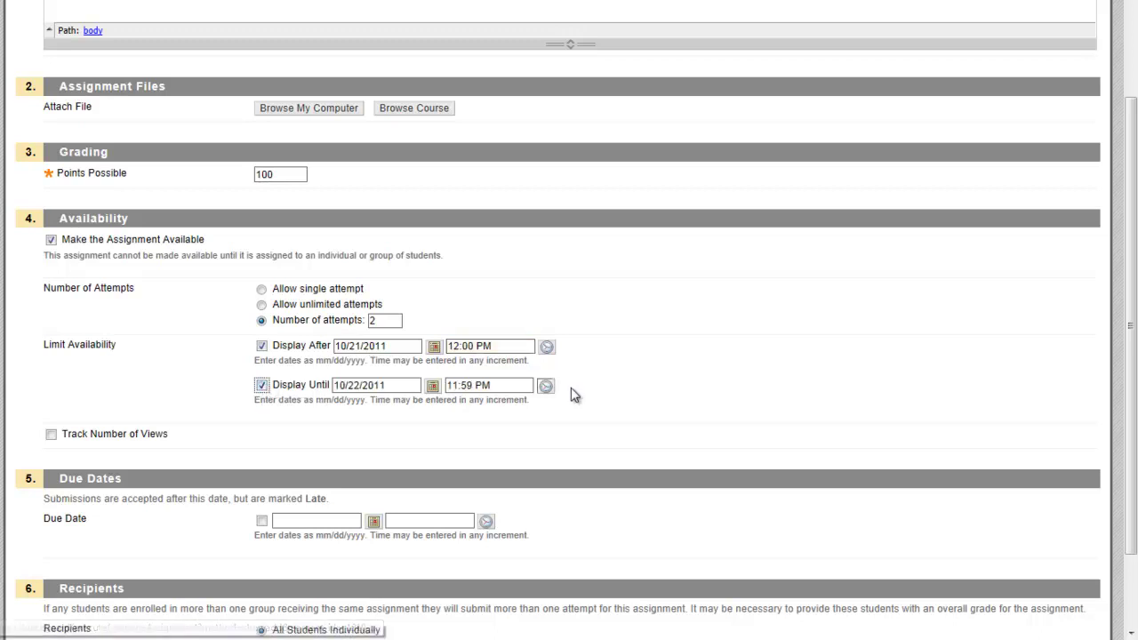
Set the Display Until date and time to 10/29/2011, 11:50 PM
left_click(546, 387)
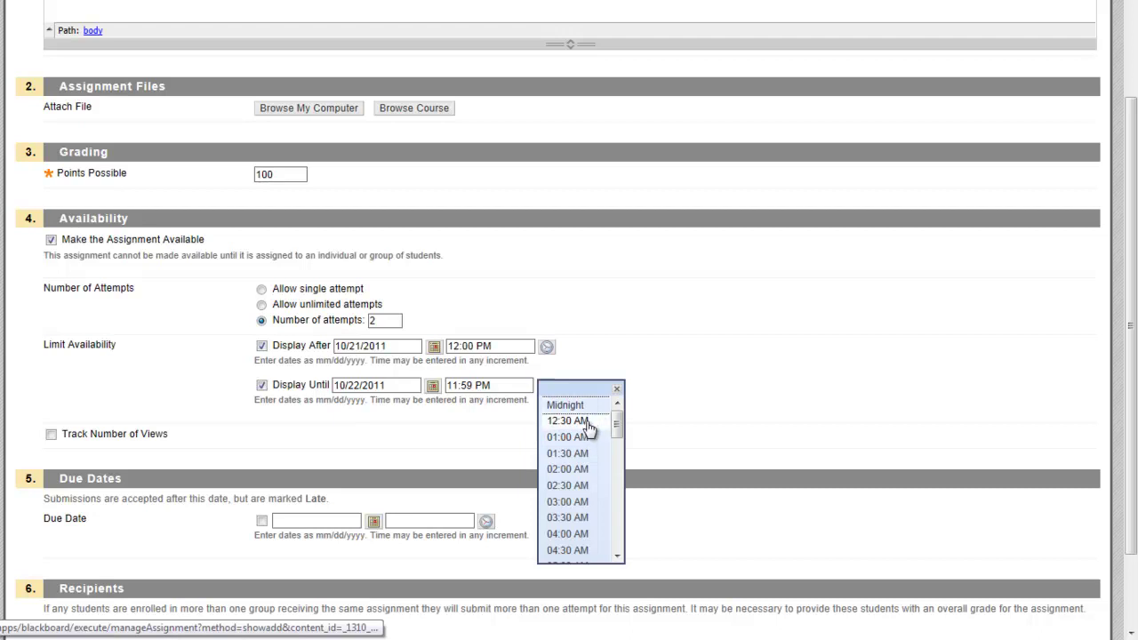
left_click_drag(619, 430, 617, 539)
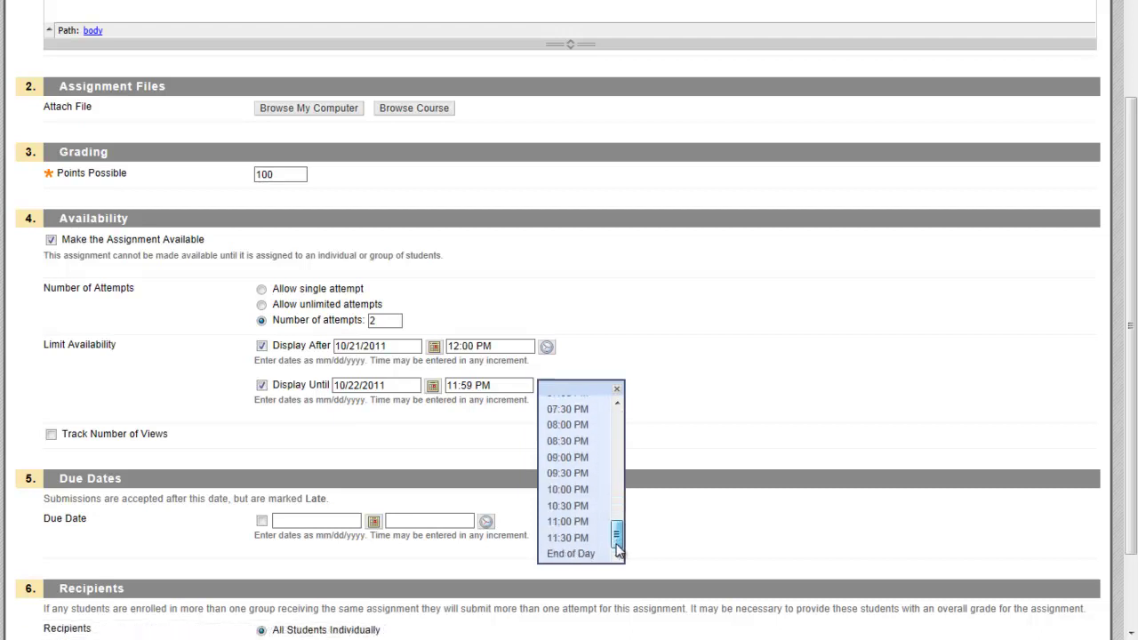
left_click(592, 539)
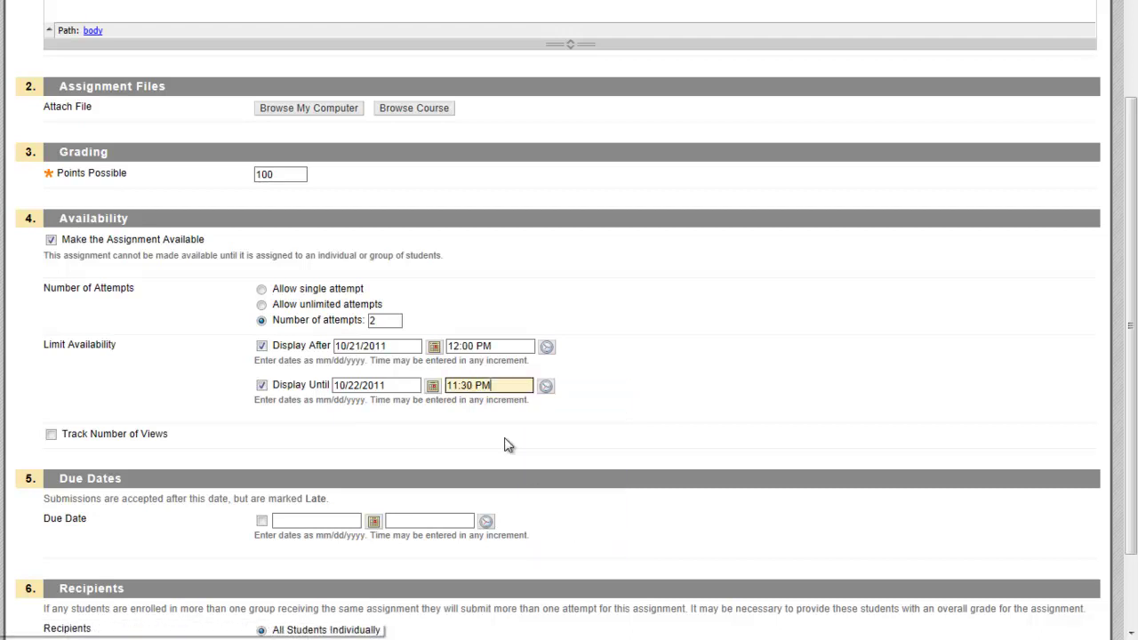
double_click(476, 388)
type("50")
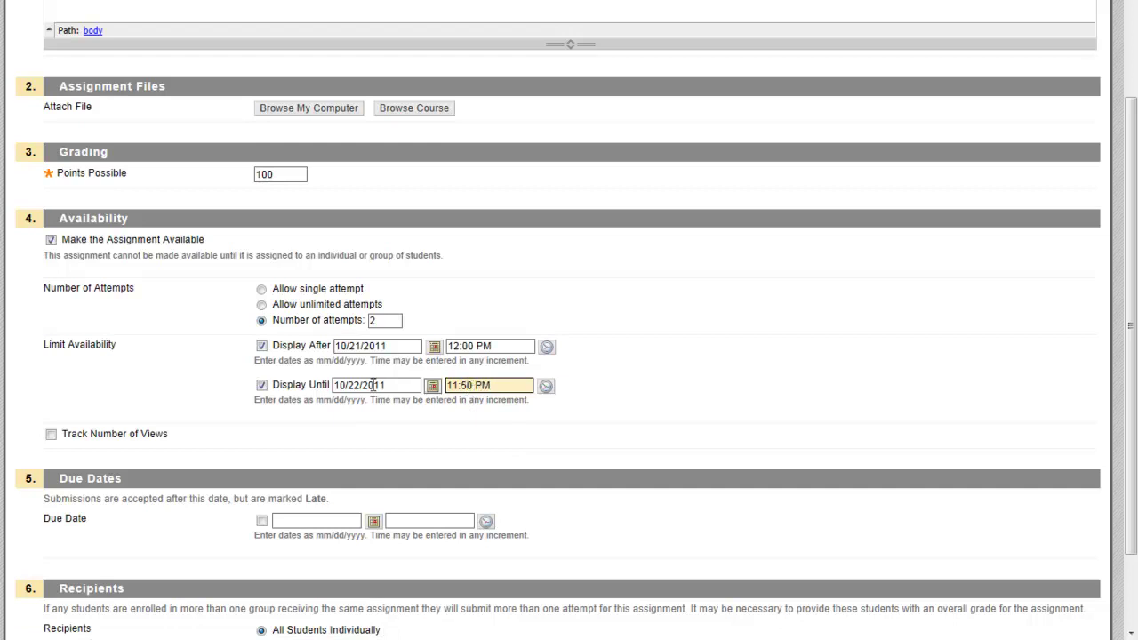
left_click(432, 386)
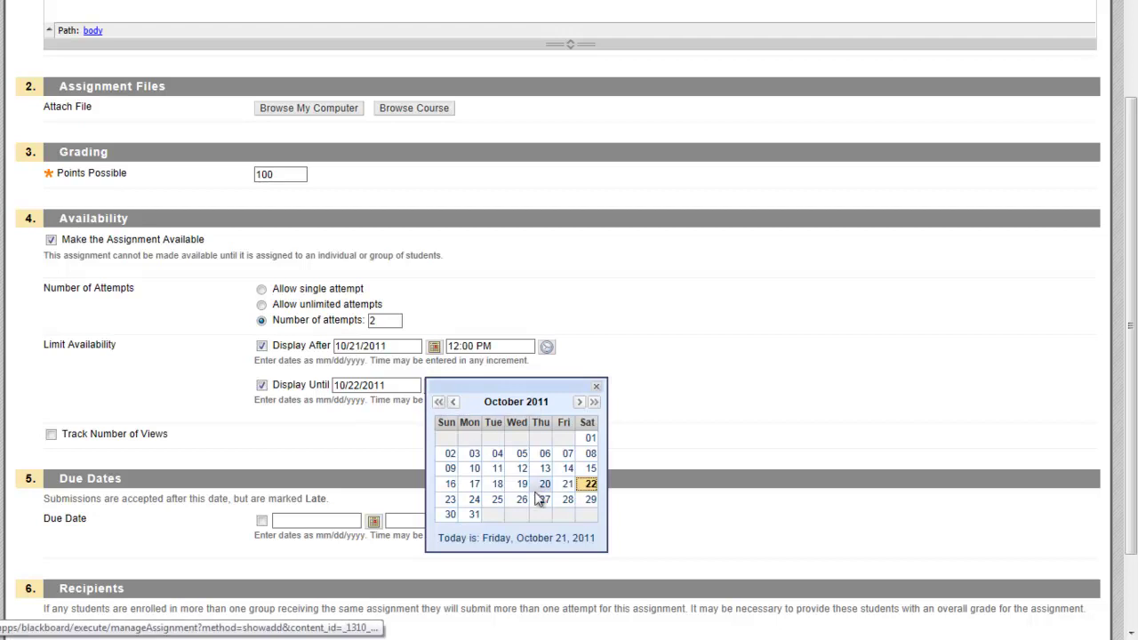
left_click(589, 500)
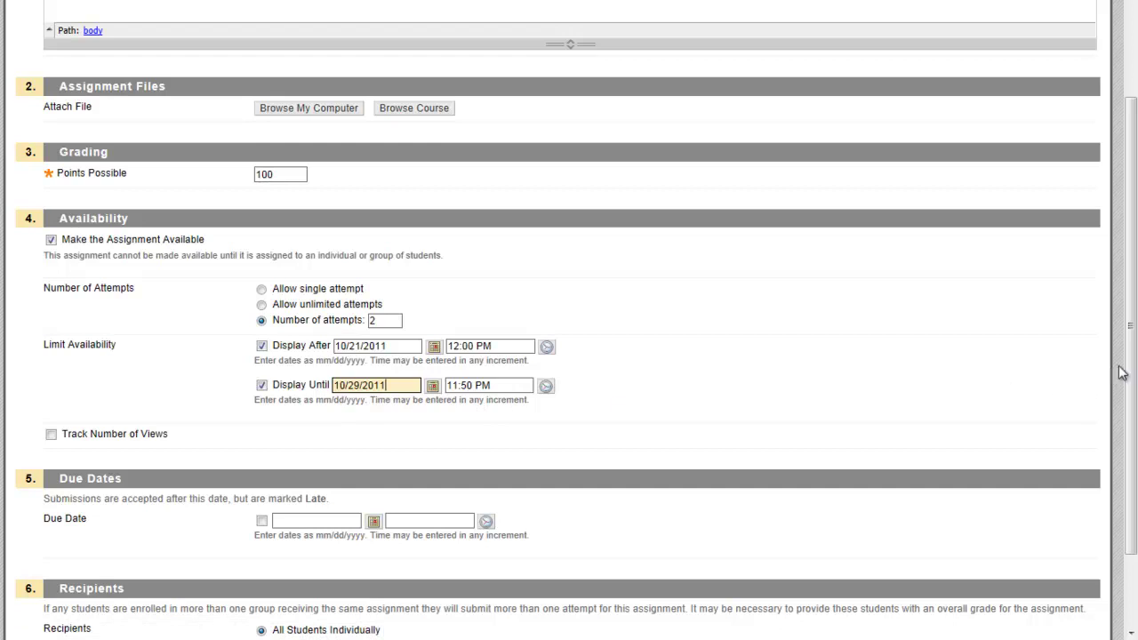
scroll(1126, 371, "down", 1)
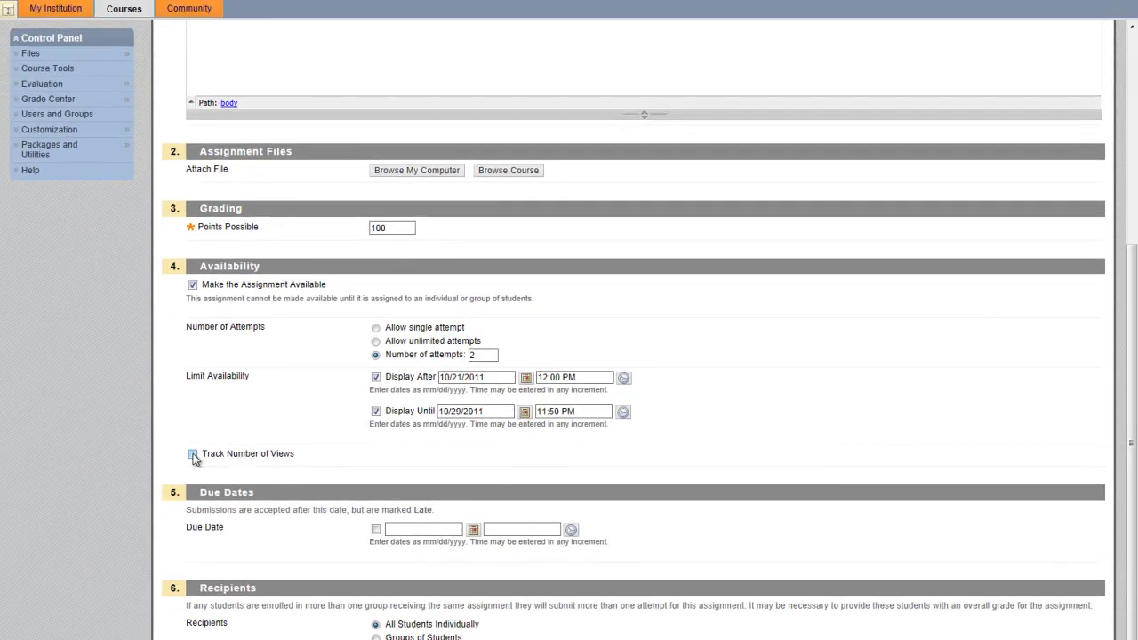
Check Track Number of Views in the assignment's Availability section
left_click(193, 455)
scroll(355, 459, "down", 1)
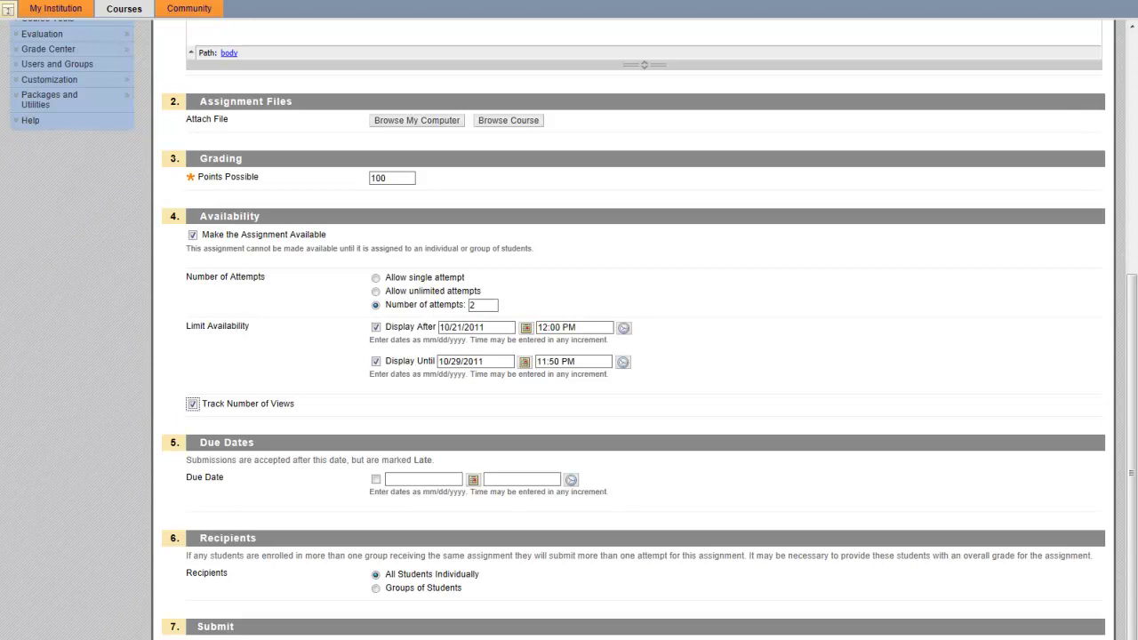
Move on to the due date fields and review the assignment form before submitting
key("Tab")
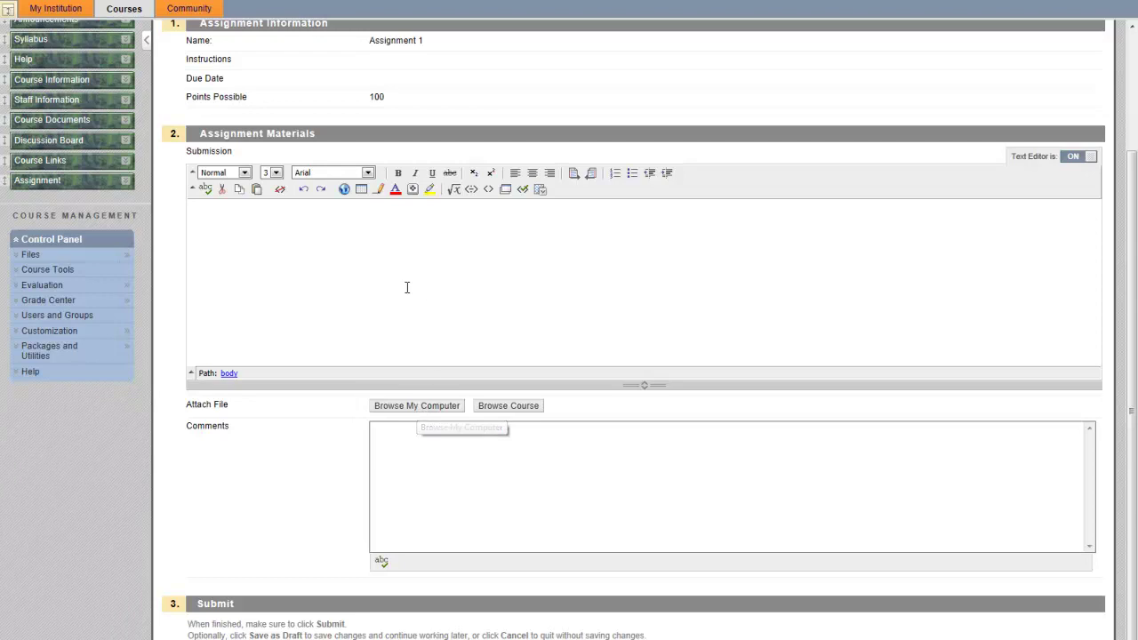
scroll(409, 294, "up", 3)
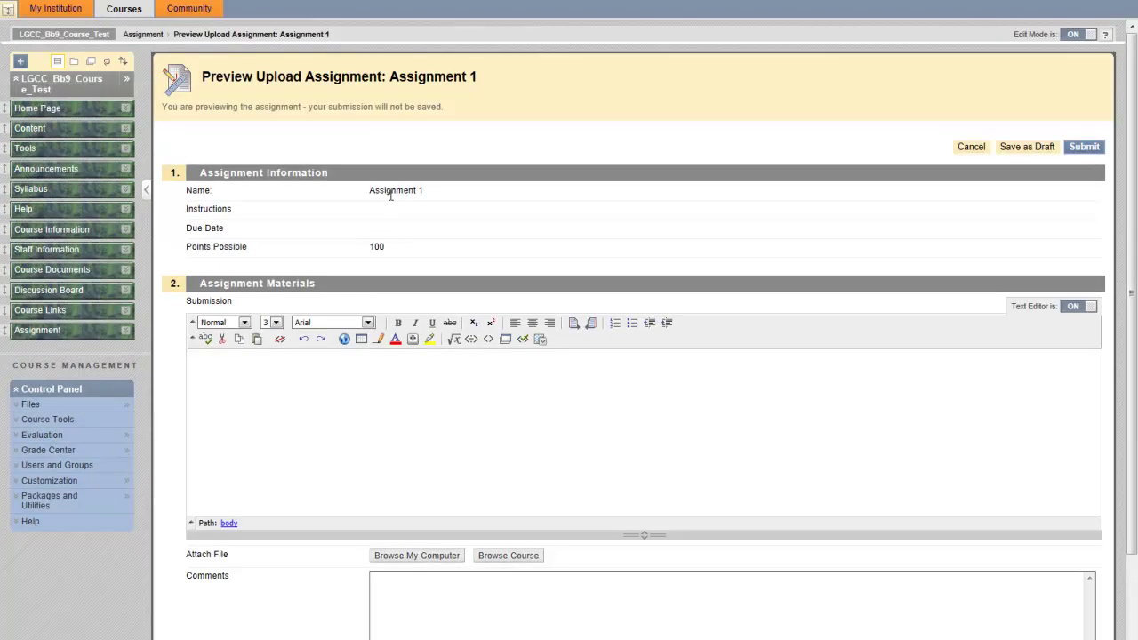
scroll(437, 428, "down", 3)
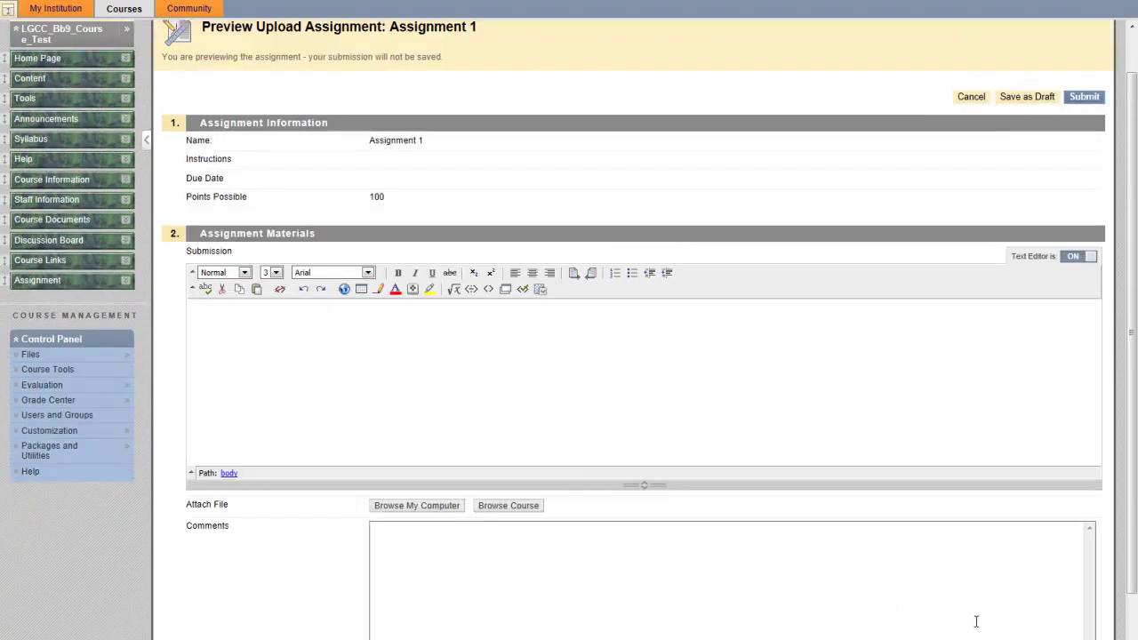